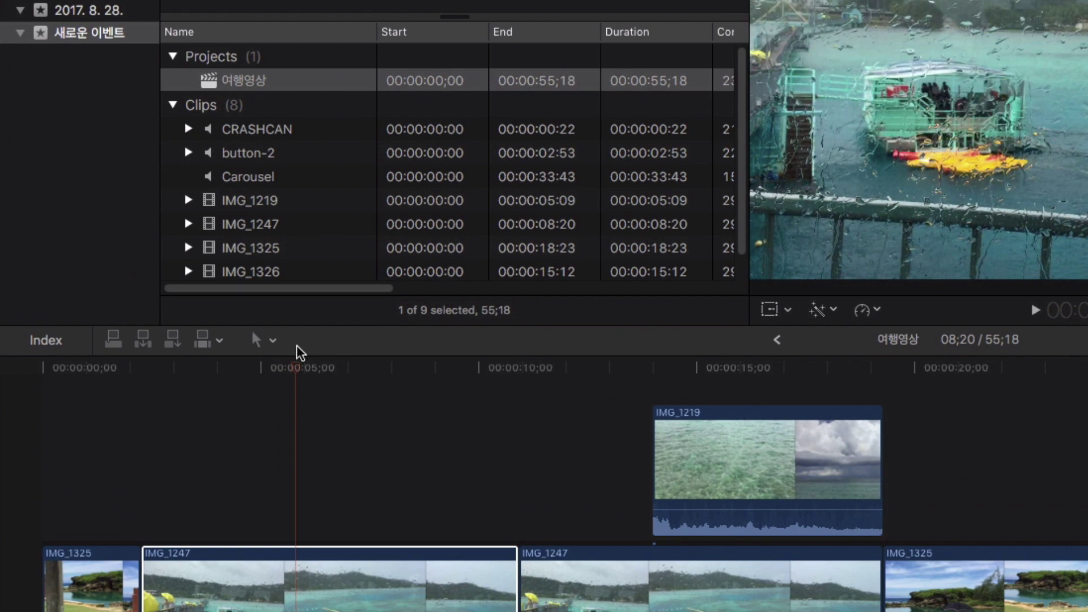
# Try trimming the first IMG_1247 clip down to a middle range of about 4;12 with Trim Selection, and undo the trim
pyautogui.click(272, 340)
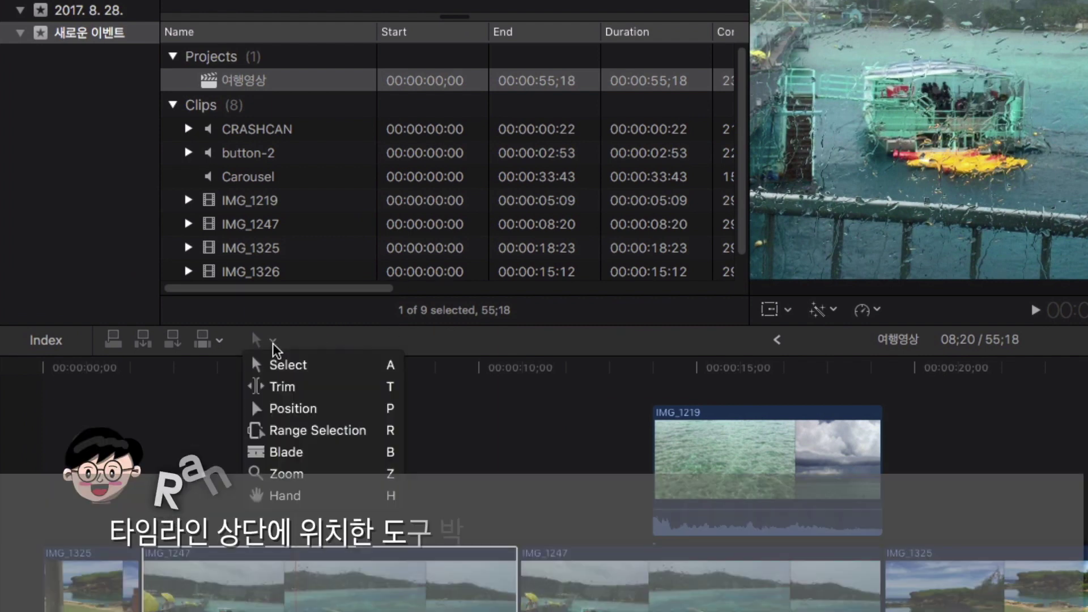
pyautogui.click(357, 439)
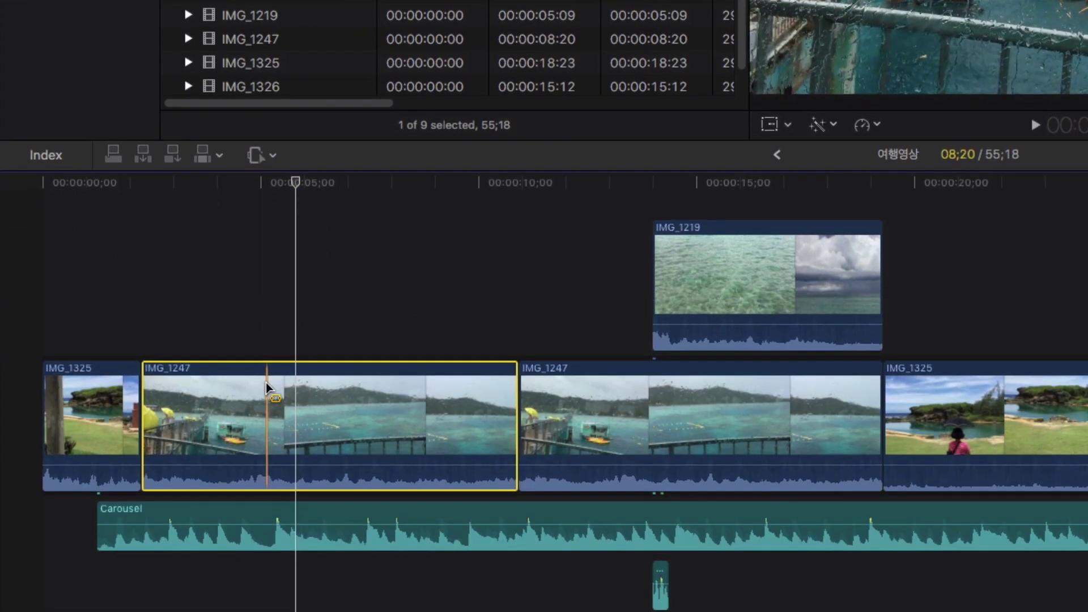
pyautogui.click(250, 394)
pyautogui.moveTo(251, 394); pyautogui.dragTo(448, 410)
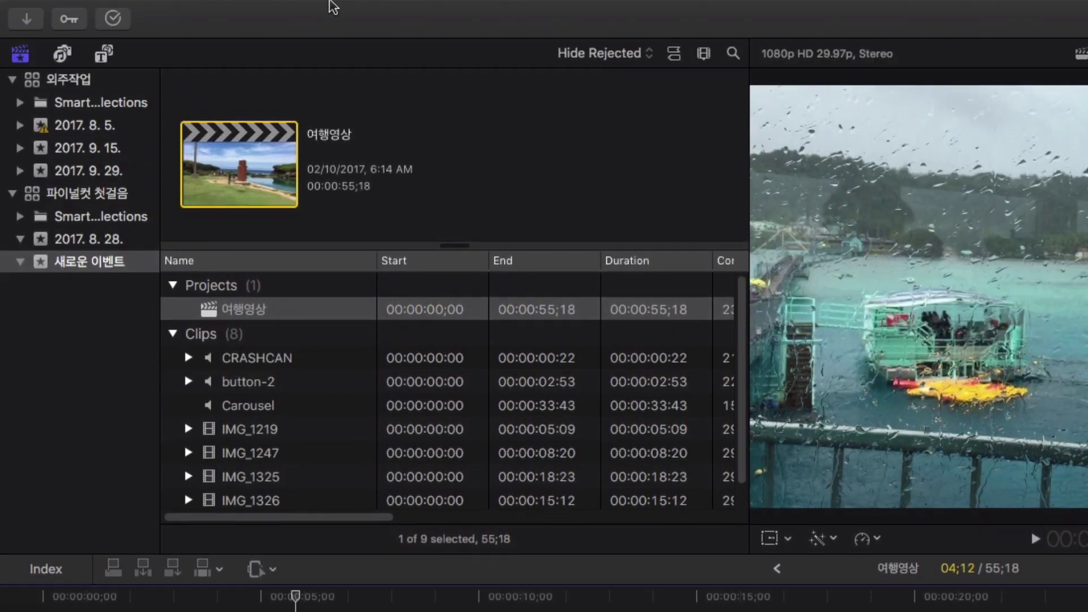
pyautogui.moveTo(311, 8)
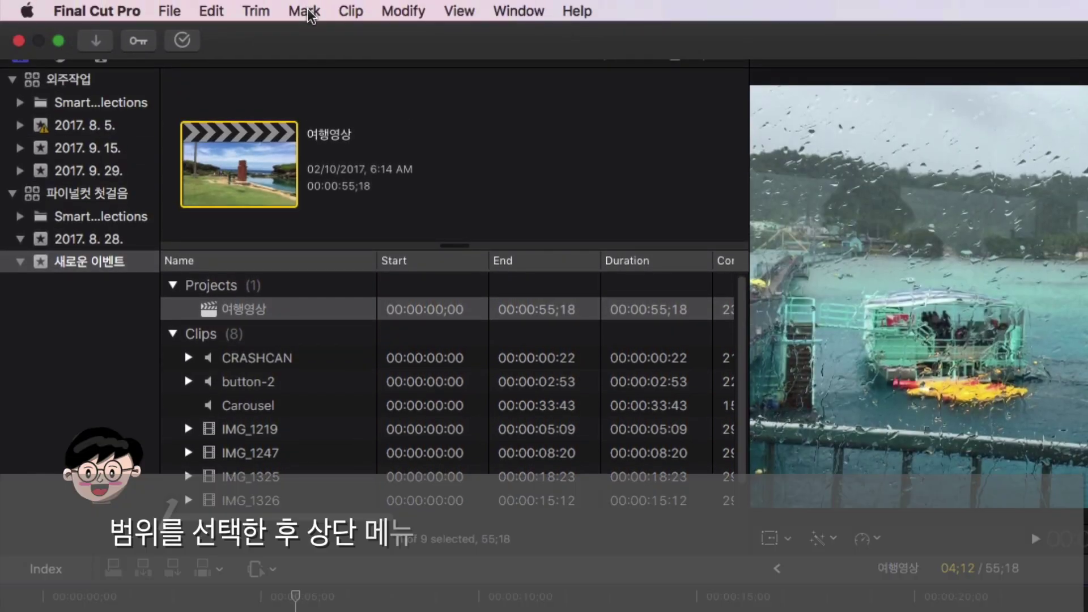
pyautogui.click(270, 14)
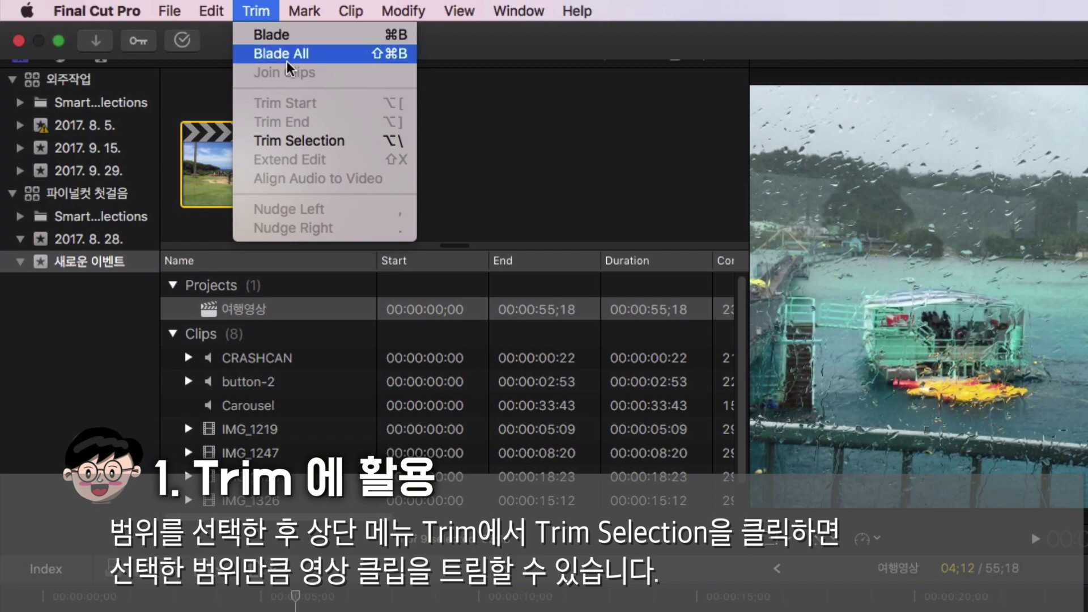
pyautogui.click(343, 146)
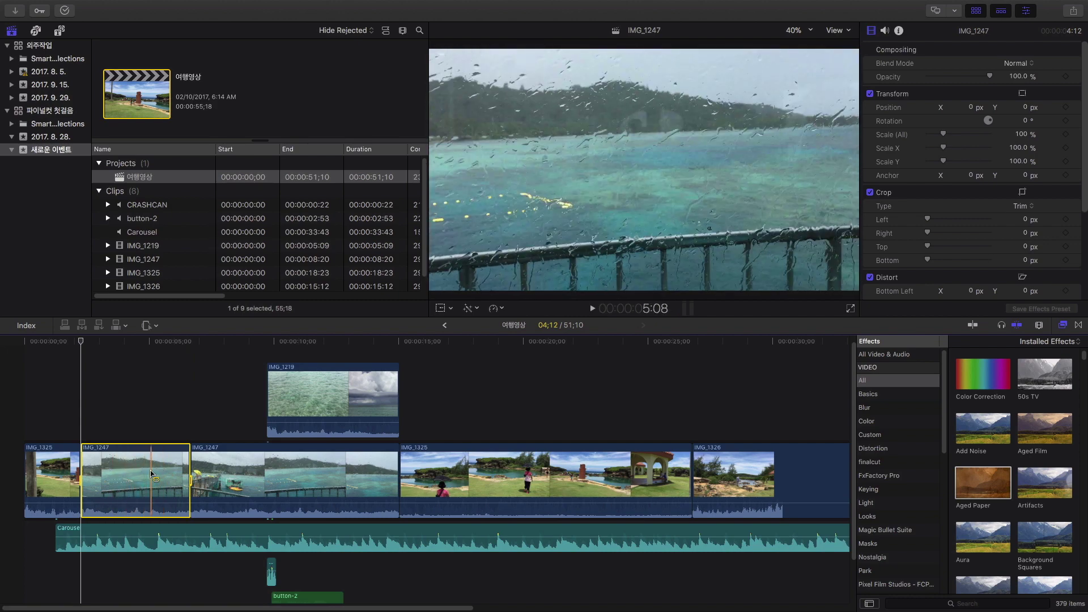
pyautogui.press('super+z')
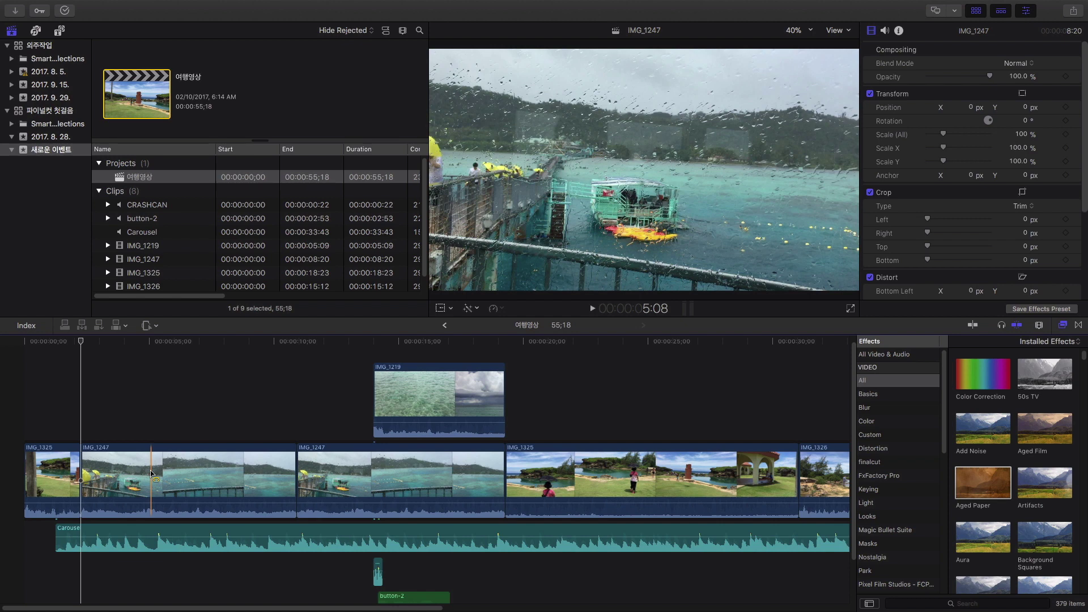
# Return to the Select tool, apply the Aged Paper effect to the first IMG_1247 clip and play the clip back
pyautogui.click(149, 325)
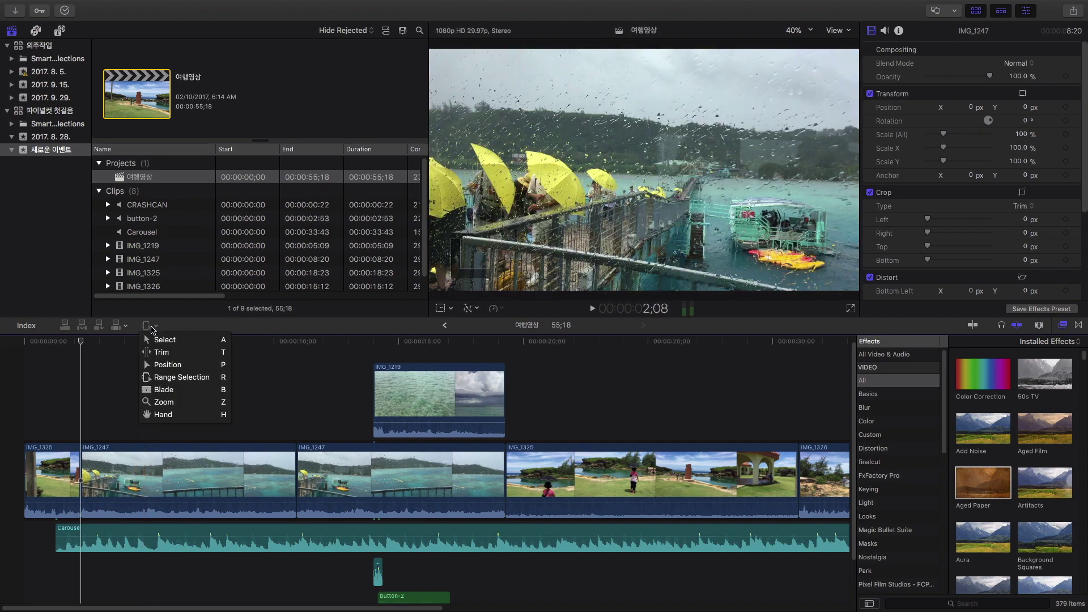
pyautogui.click(155, 340)
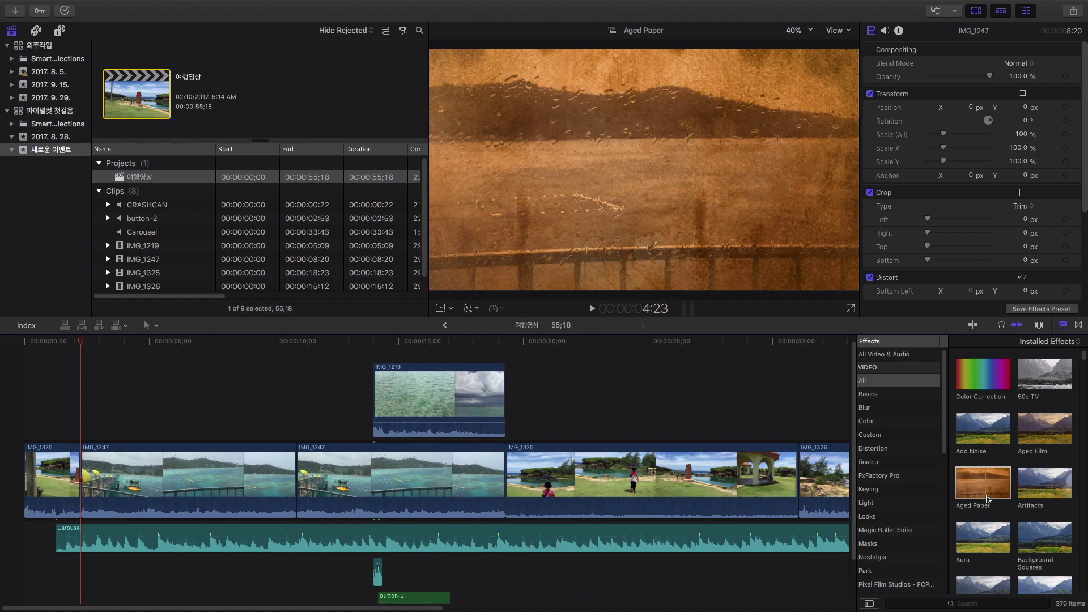
pyautogui.moveTo(989, 500); pyautogui.dragTo(235, 477)
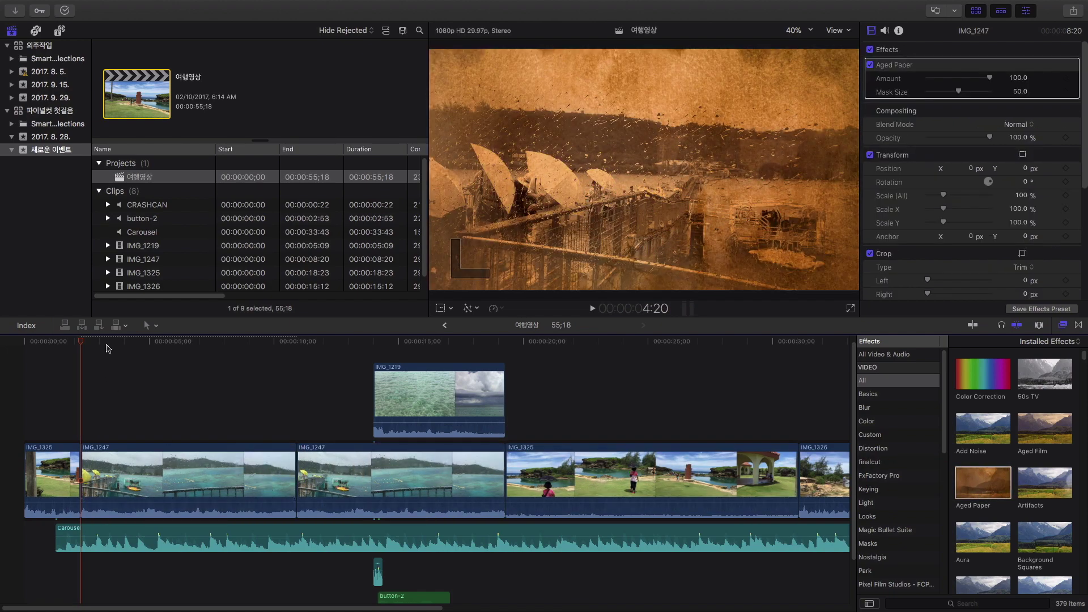
pyautogui.click(107, 345)
pyautogui.press('space')
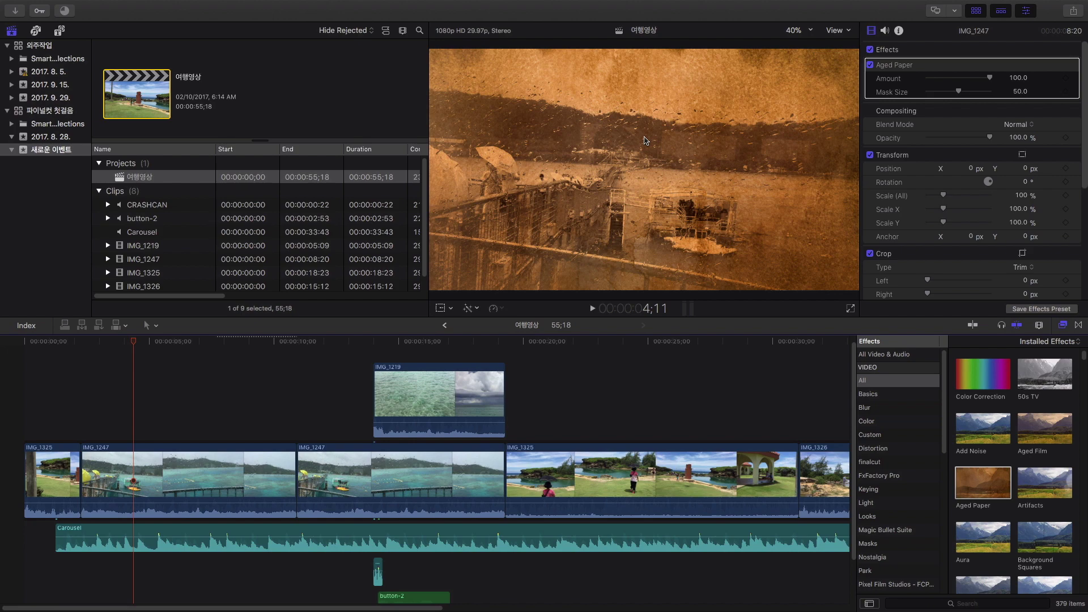
# Show the first IMG_1247 clip's video animation, expand the Aged Paper Amount graph and lower its level to 0
pyautogui.click(160, 473)
pyautogui.rightClick(161, 473)
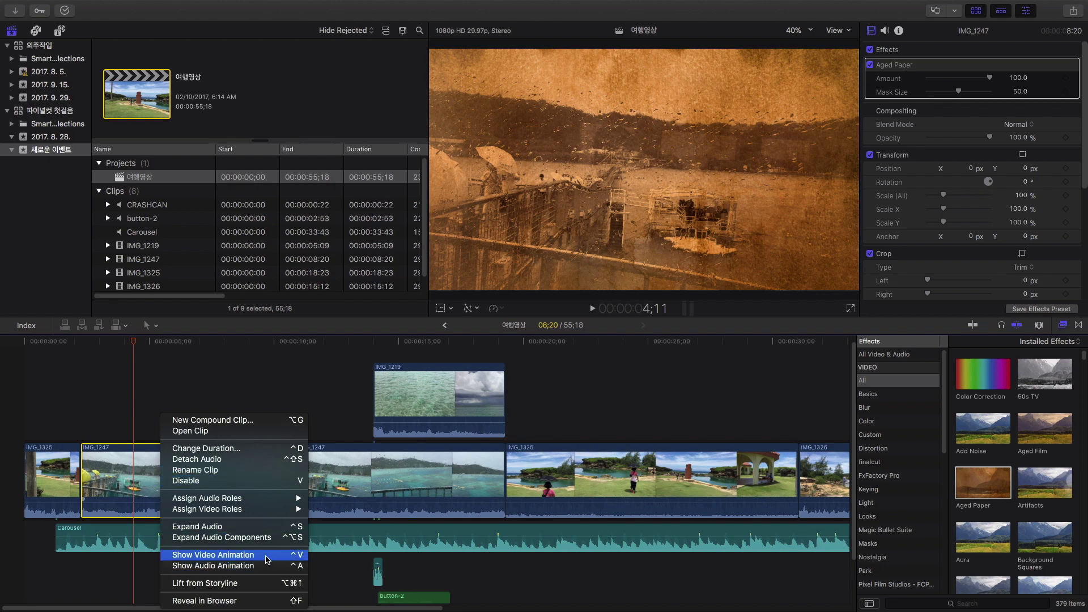
pyautogui.click(266, 560)
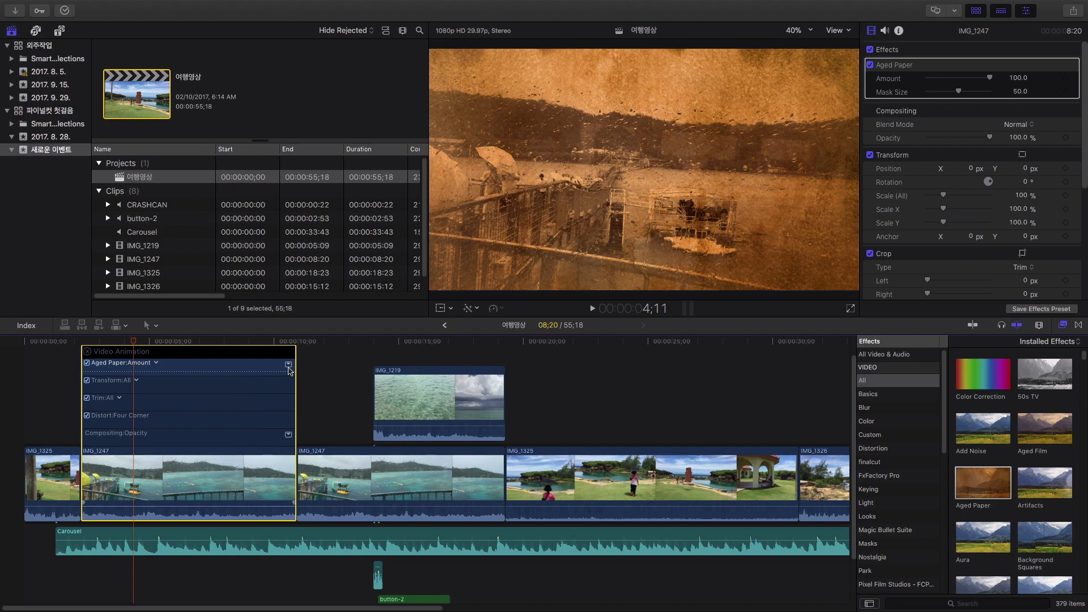
pyautogui.click(289, 366)
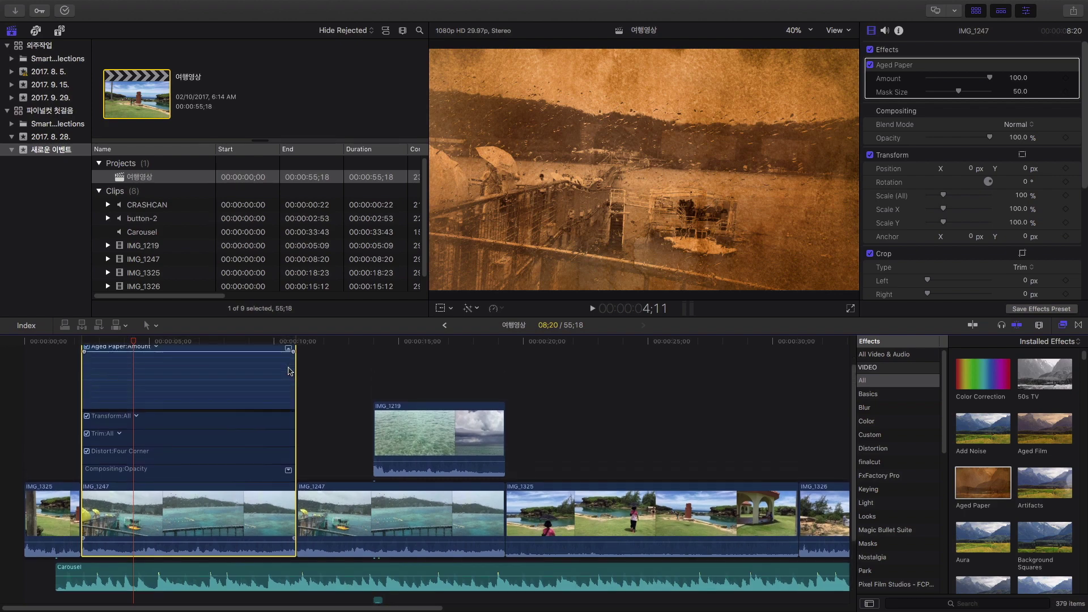
pyautogui.scroll(2, 288, 372)
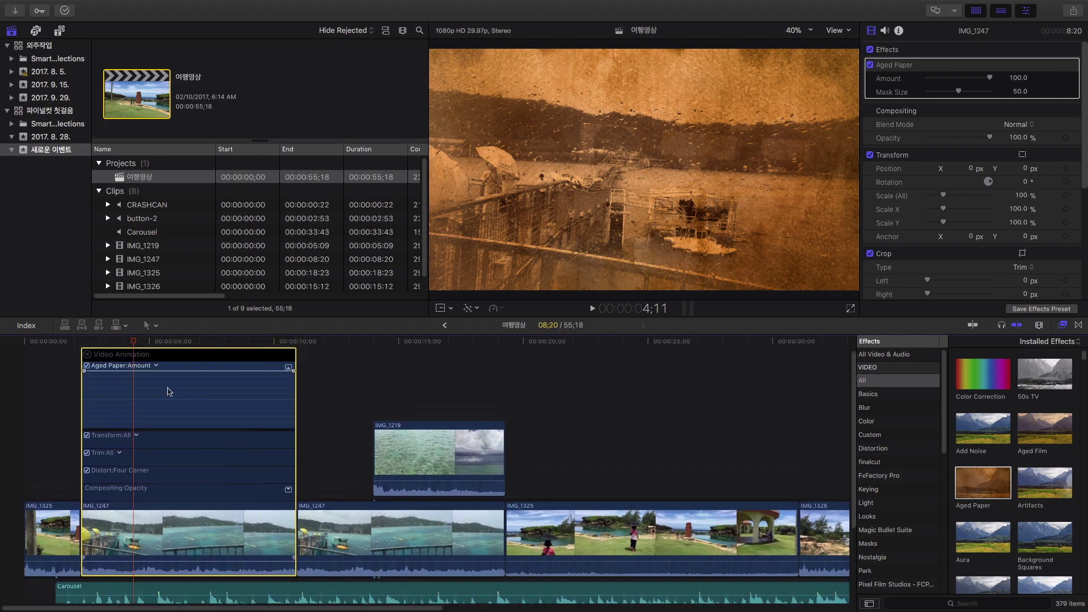
pyautogui.moveTo(177, 373)
pyautogui.moveTo(177, 372); pyautogui.dragTo(163, 448)
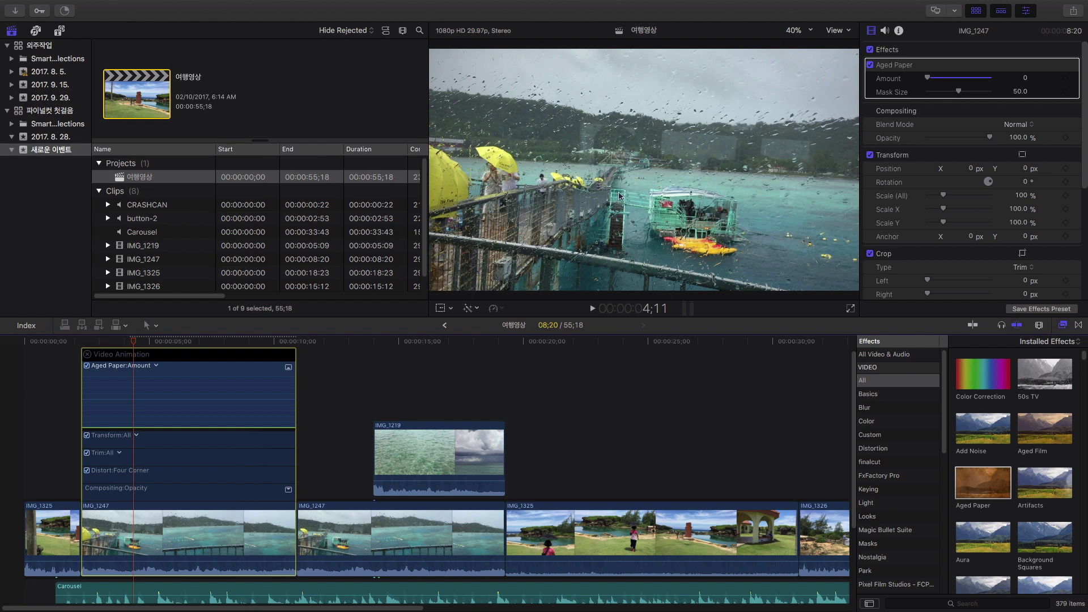
# Use Range Selection on the Aged Paper Amount graph to raise a middle range of the clip to about 98
pyautogui.click(150, 344)
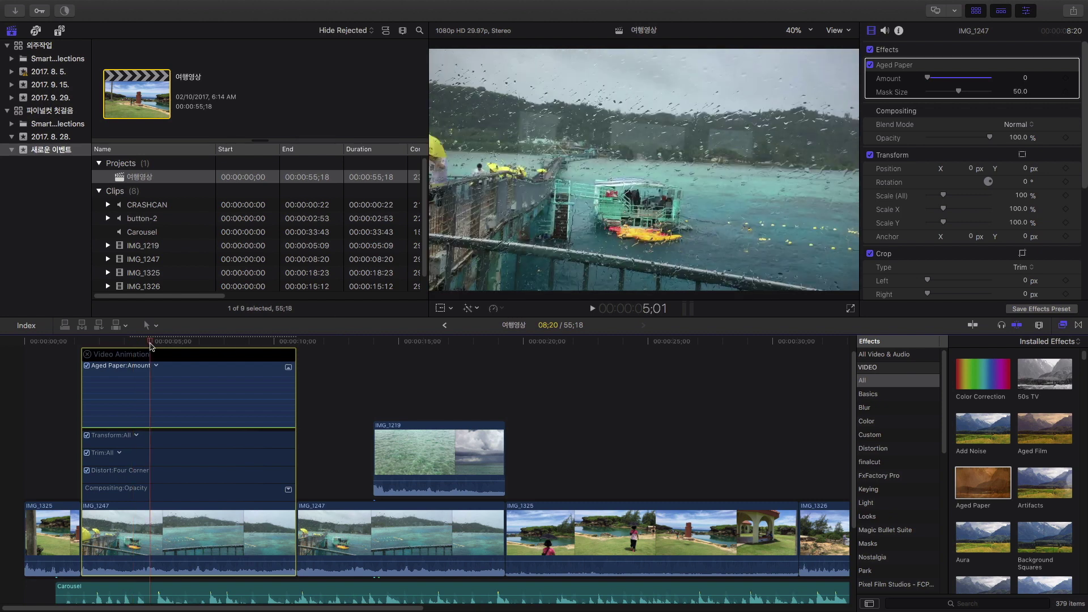
pyautogui.click(157, 327)
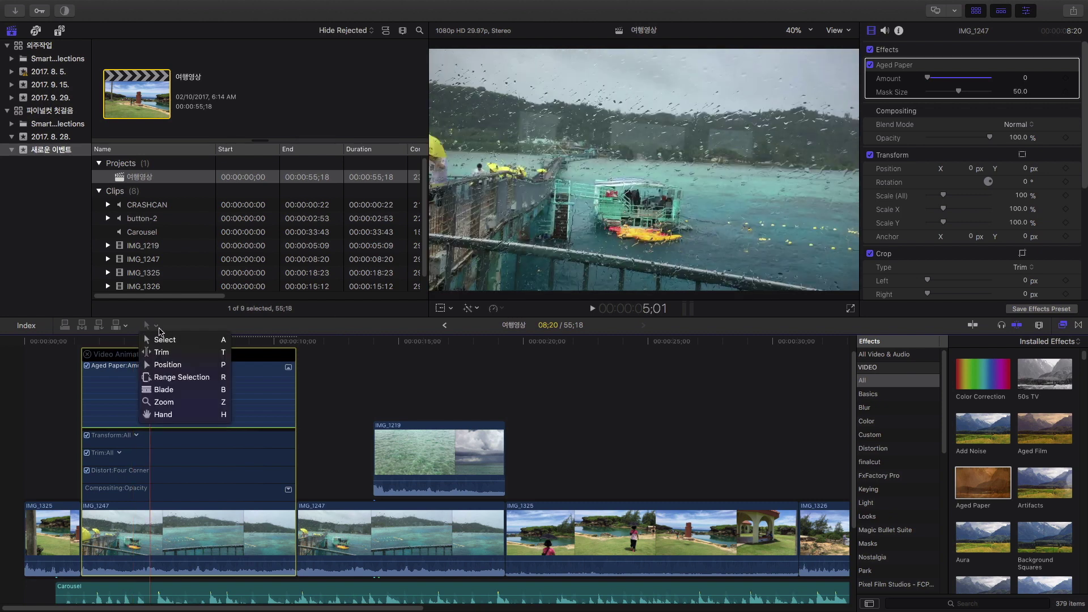
pyautogui.click(170, 376)
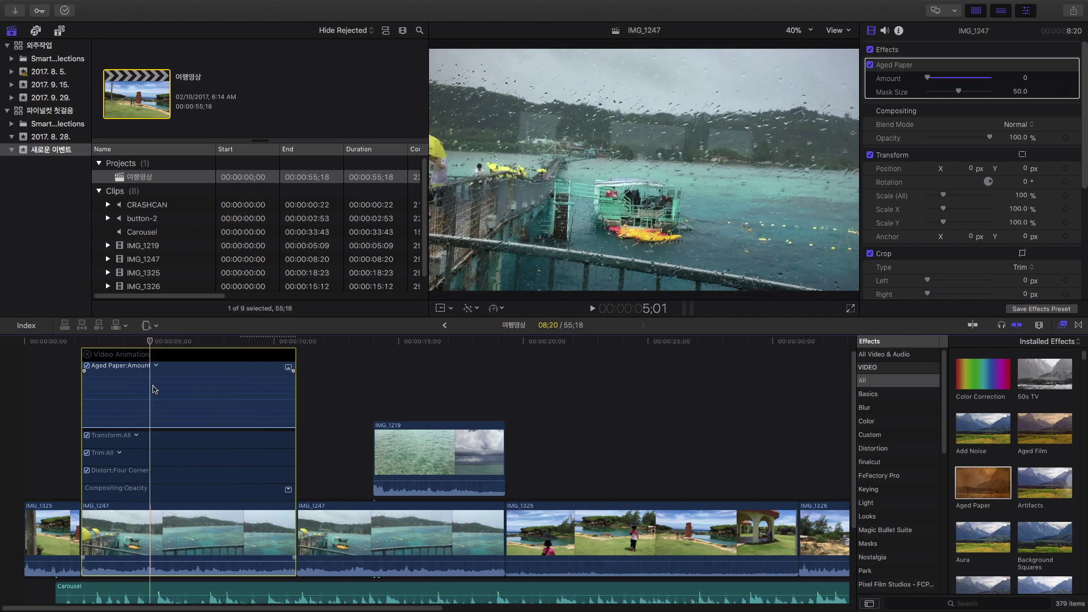
pyautogui.moveTo(152, 389); pyautogui.dragTo(239, 390)
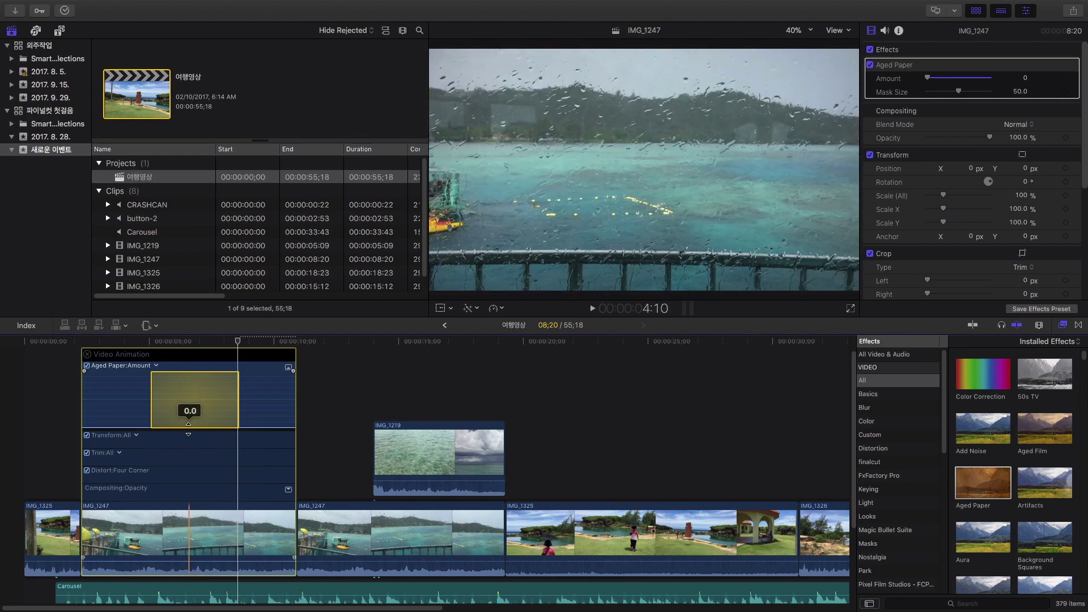
pyautogui.moveTo(188, 424); pyautogui.dragTo(193, 372)
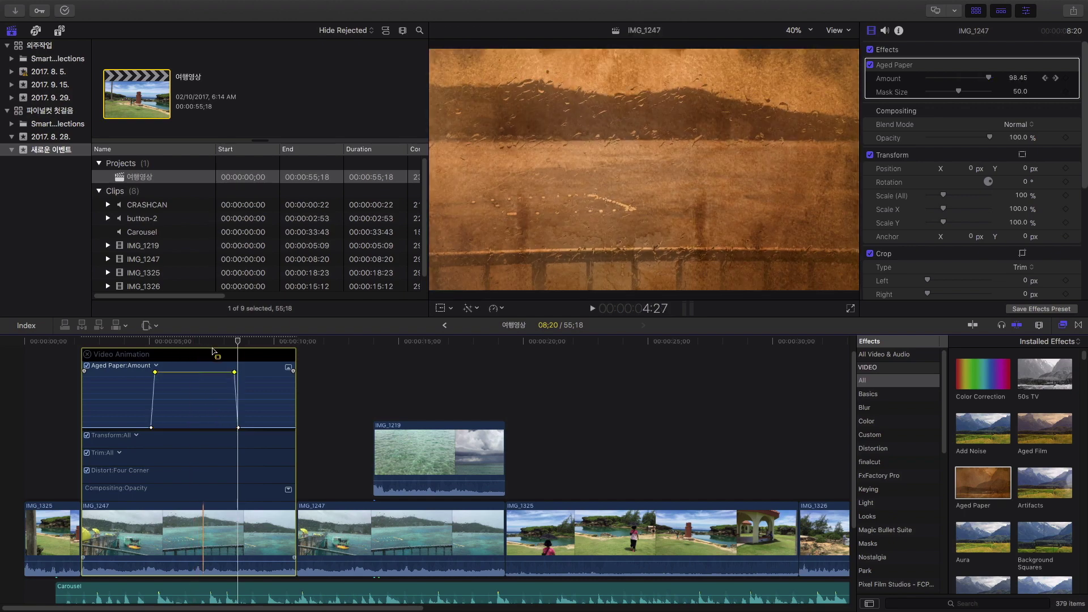
# Play back the Aged Paper section of the first IMG_1247 clip and hide its video animation
pyautogui.click(141, 353)
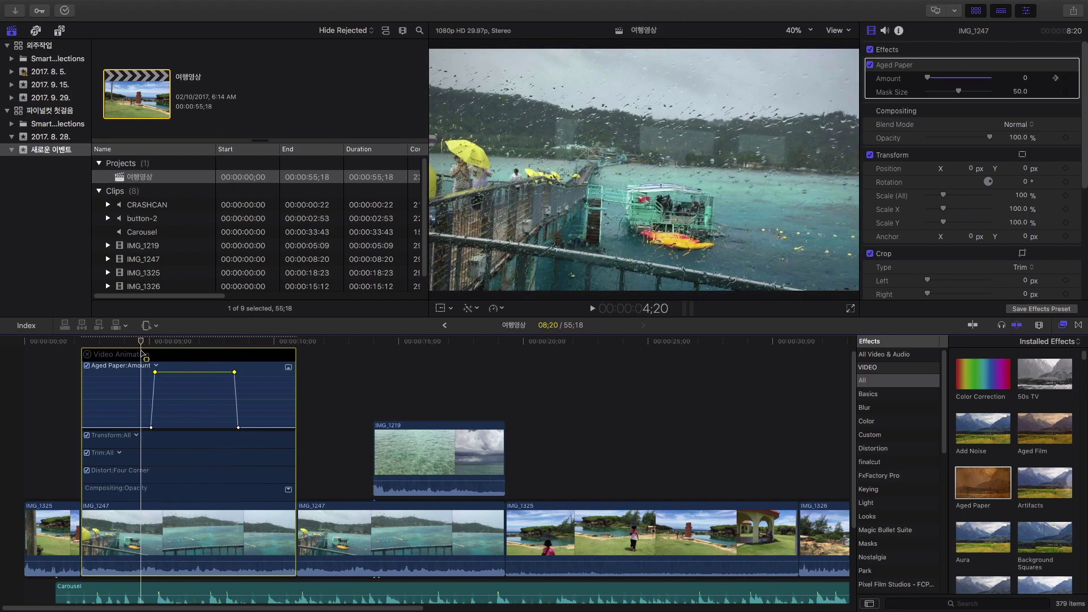
pyautogui.press('space')
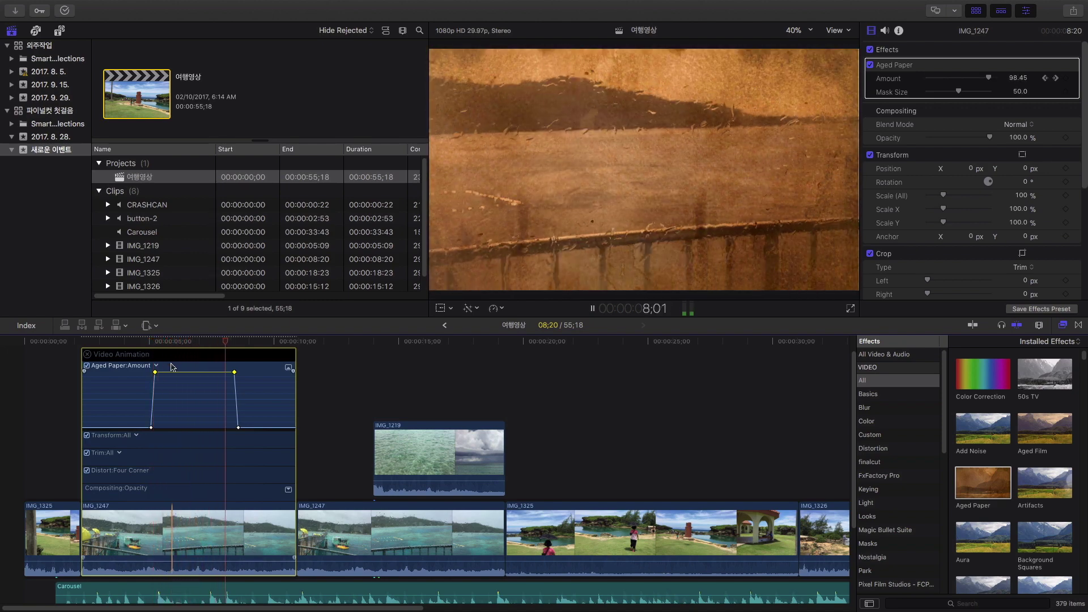
pyautogui.press('space')
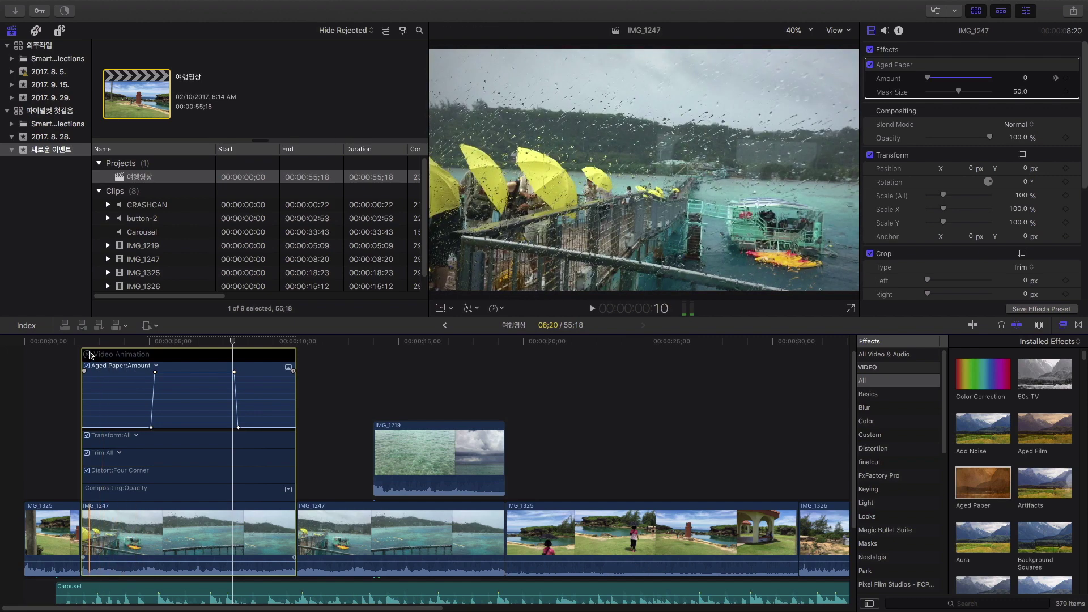
pyautogui.hotkey('ctrl', 'v')
# Lower the Carousel audio all the way down over the range beneath the second IMG_1247 clip, and play that section back
pyautogui.scroll(-3, 227, 425)
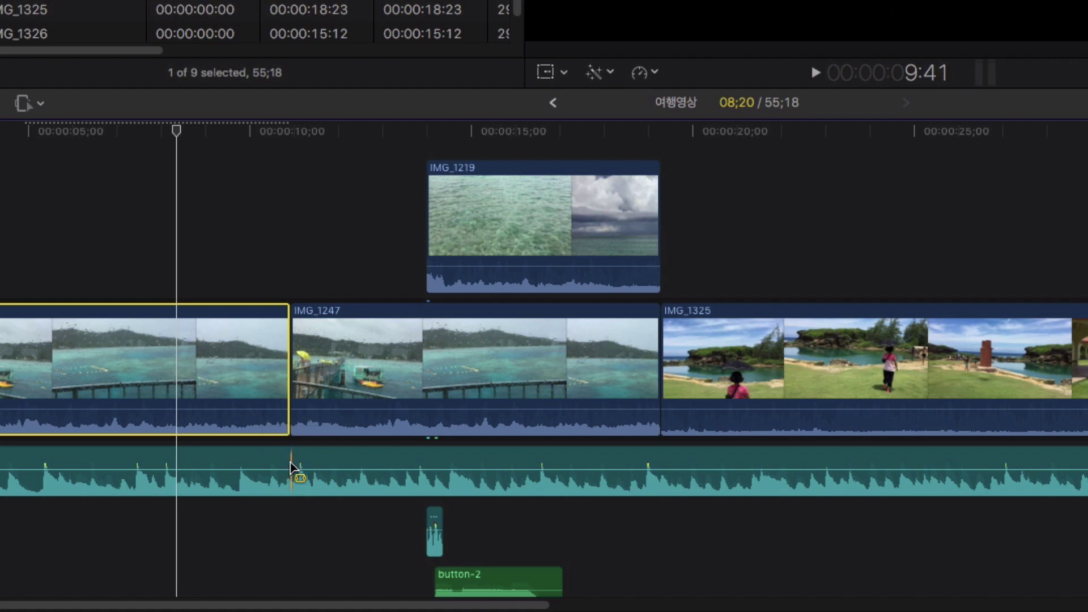
pyautogui.moveTo(290, 468); pyautogui.dragTo(661, 468)
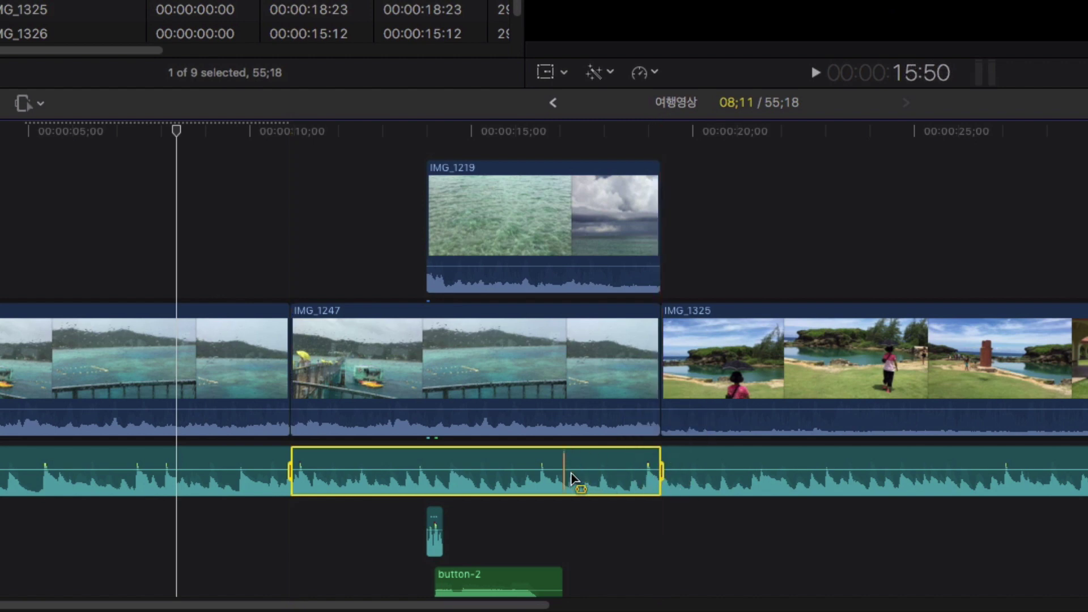
pyautogui.moveTo(576, 466)
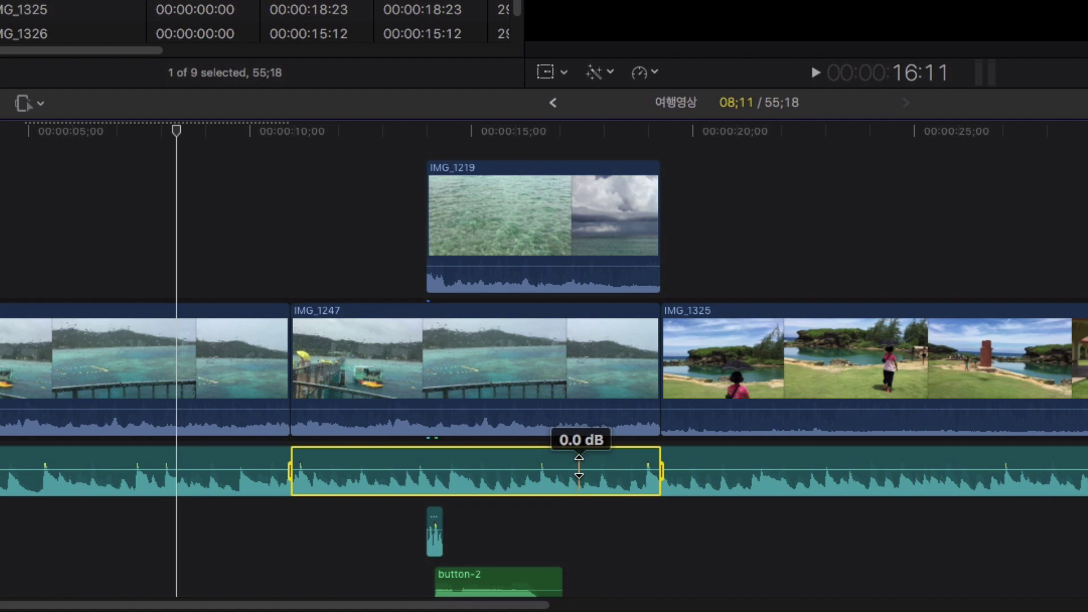
pyautogui.moveTo(579, 466); pyautogui.dragTo(578, 482)
pyautogui.click(280, 131)
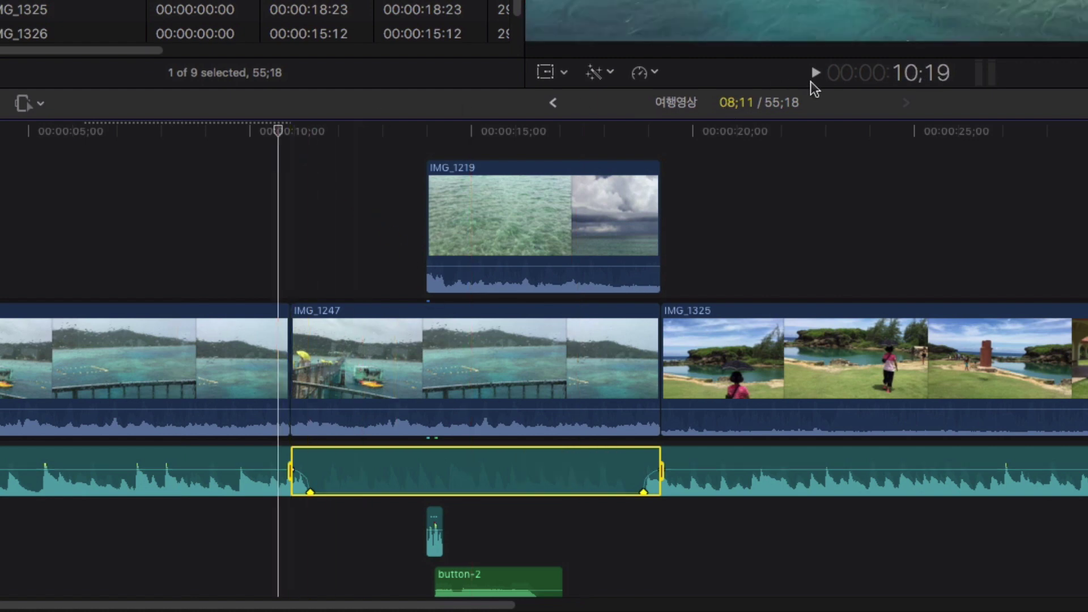
pyautogui.click(814, 77)
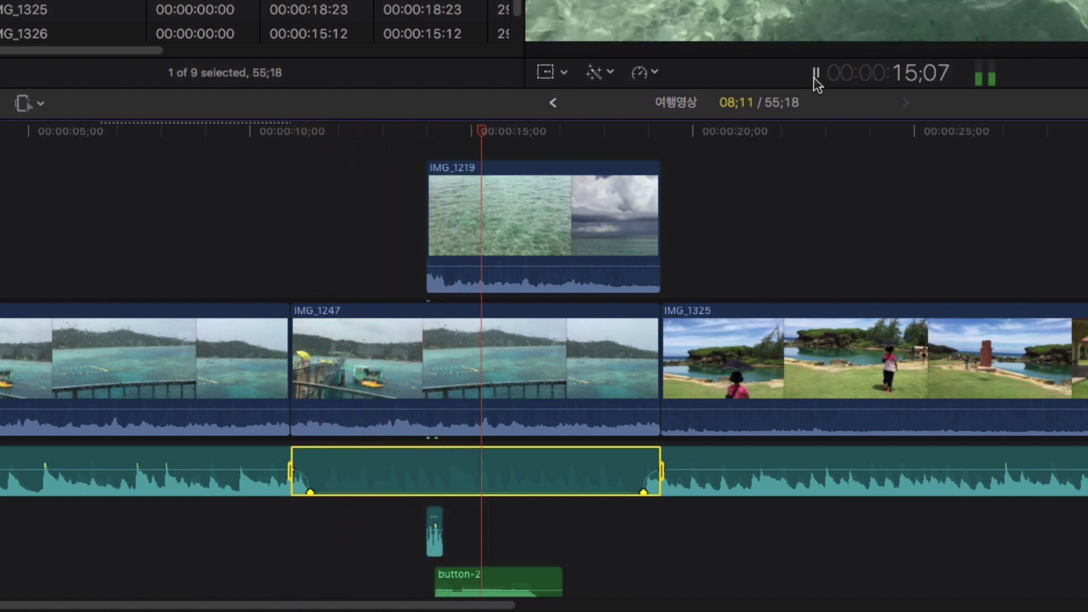
pyautogui.click(814, 77)
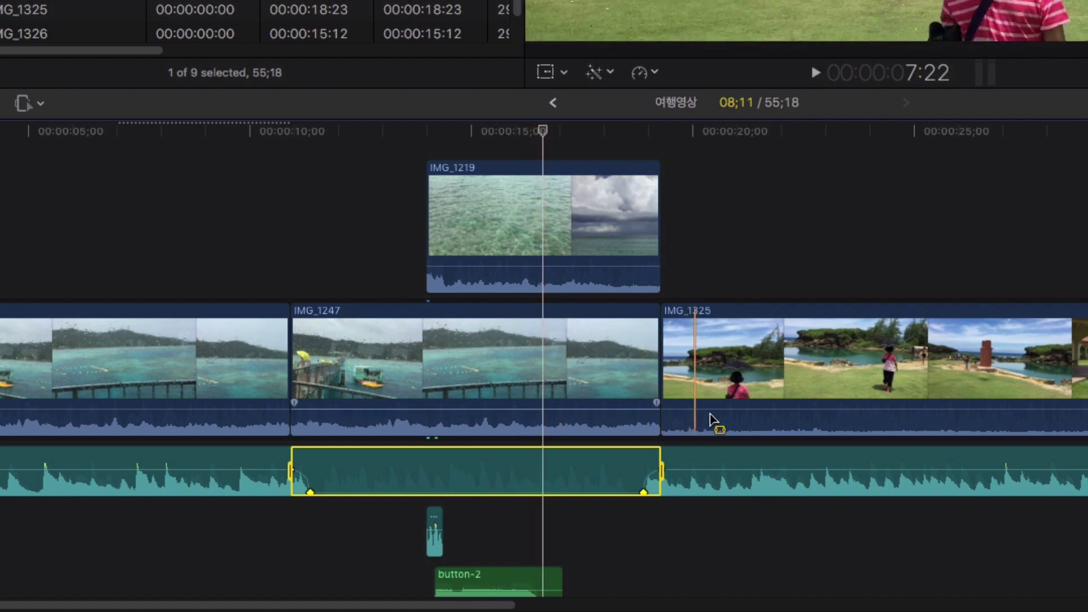
# Select a range of about 5;16 inside the IMG_1325 clip that follows the second IMG_1247 clip
pyautogui.click(740, 389)
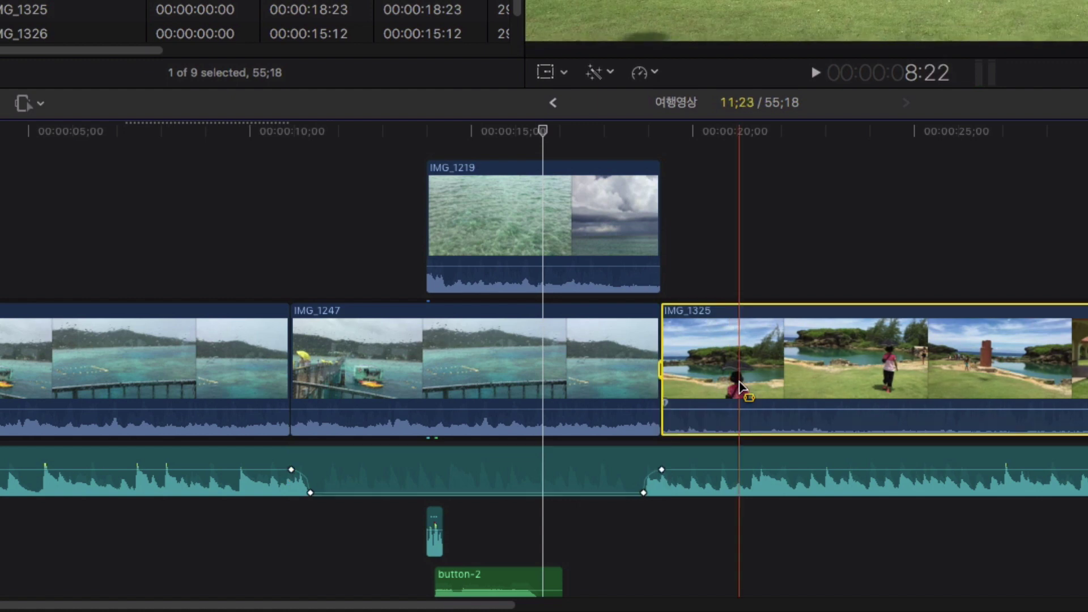
pyautogui.moveTo(741, 388); pyautogui.dragTo(984, 385)
# Try slowing the selected range of the IMG_1325 clip to 50%, and undo the speed change
pyautogui.click(651, 74)
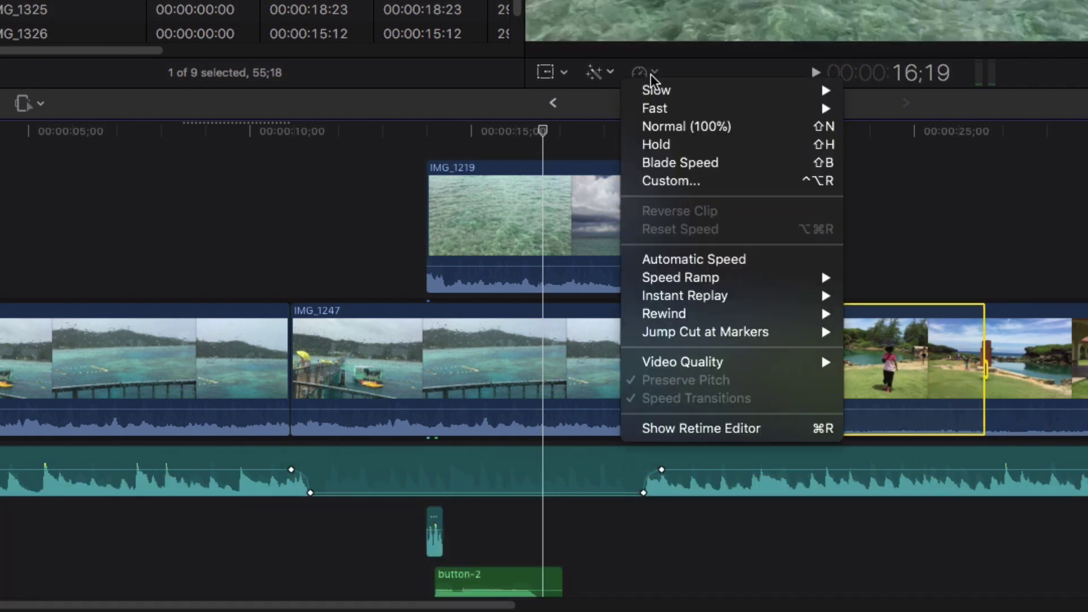
pyautogui.moveTo(667, 93)
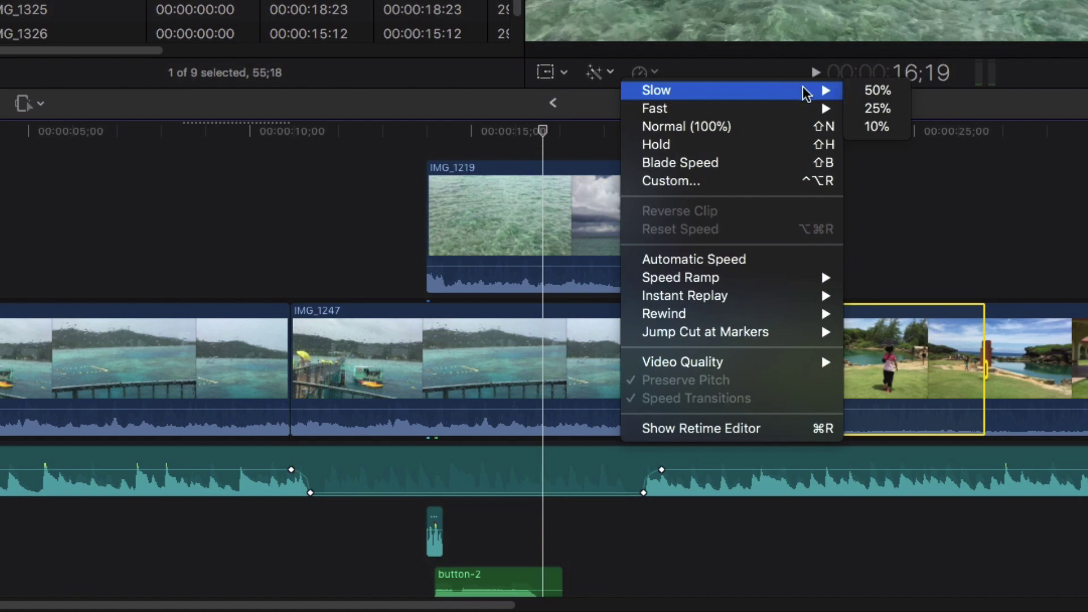
pyautogui.click(856, 90)
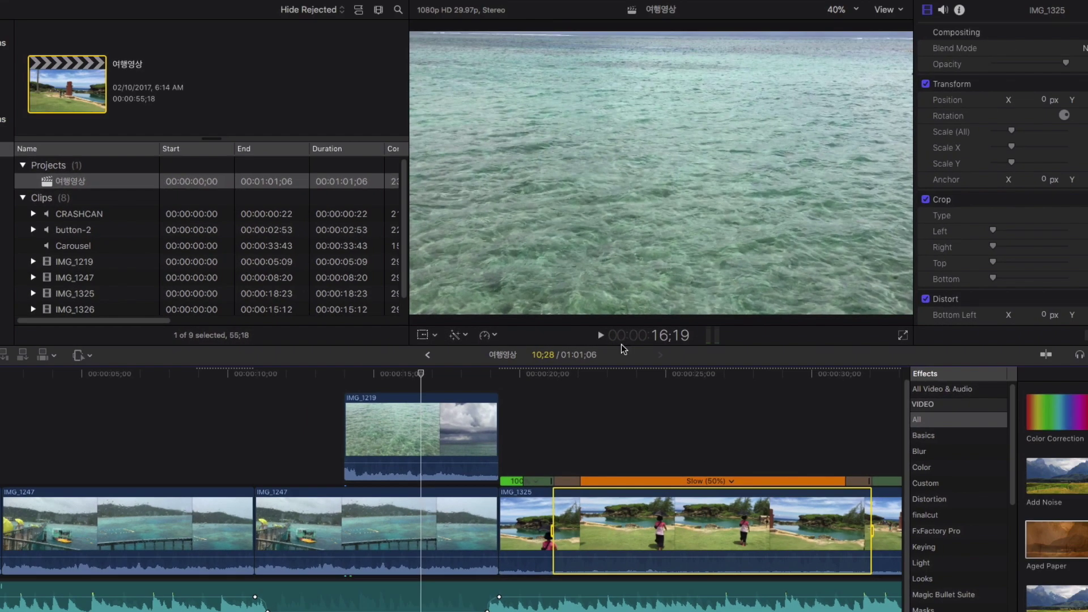
pyautogui.press('super+z')
# Retime the selected range of the IMG_1325 clip to Fast 4x
pyautogui.click(488, 336)
pyautogui.moveTo(601, 358)
pyautogui.click(630, 360)
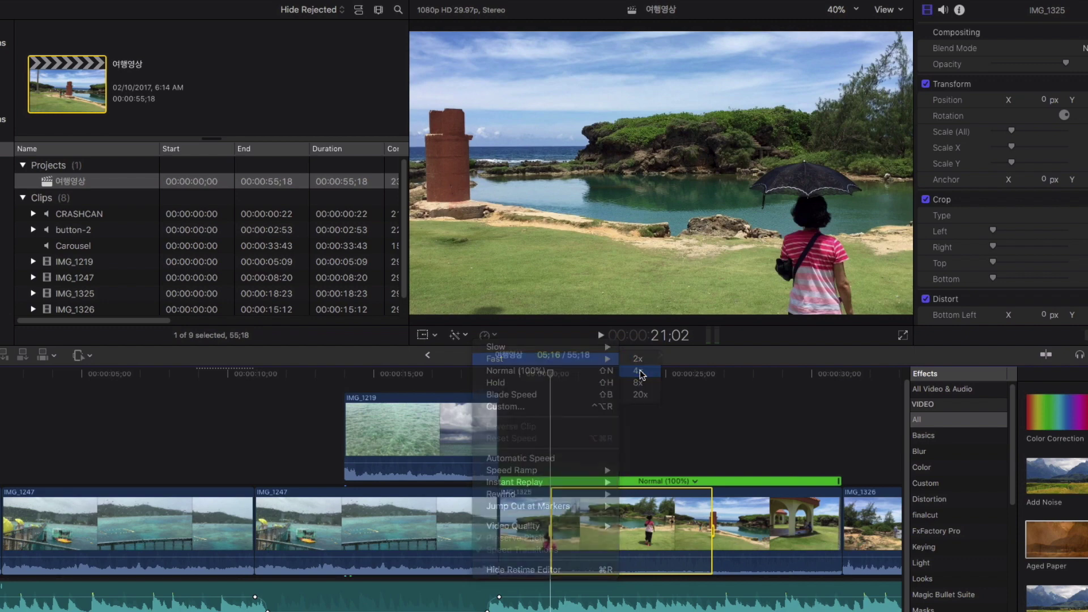
# Undo the Fast 4x retime, and apply Hold to a range of about 2;03 near the end of the IMG_1325 clip
pyautogui.press('super+z')
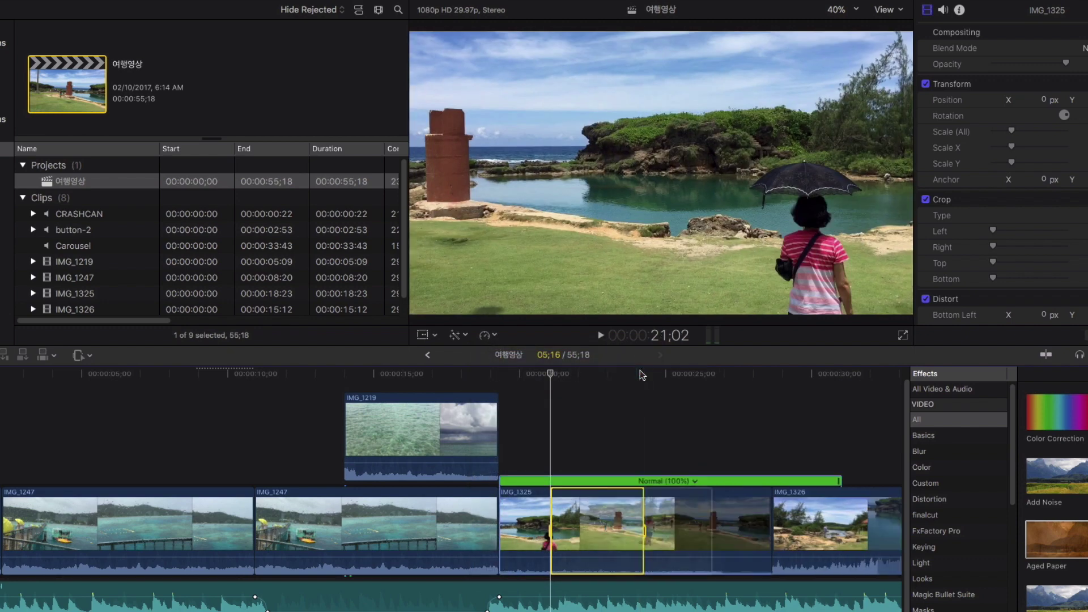
pyautogui.moveTo(746, 517); pyautogui.dragTo(798, 517)
pyautogui.click(484, 335)
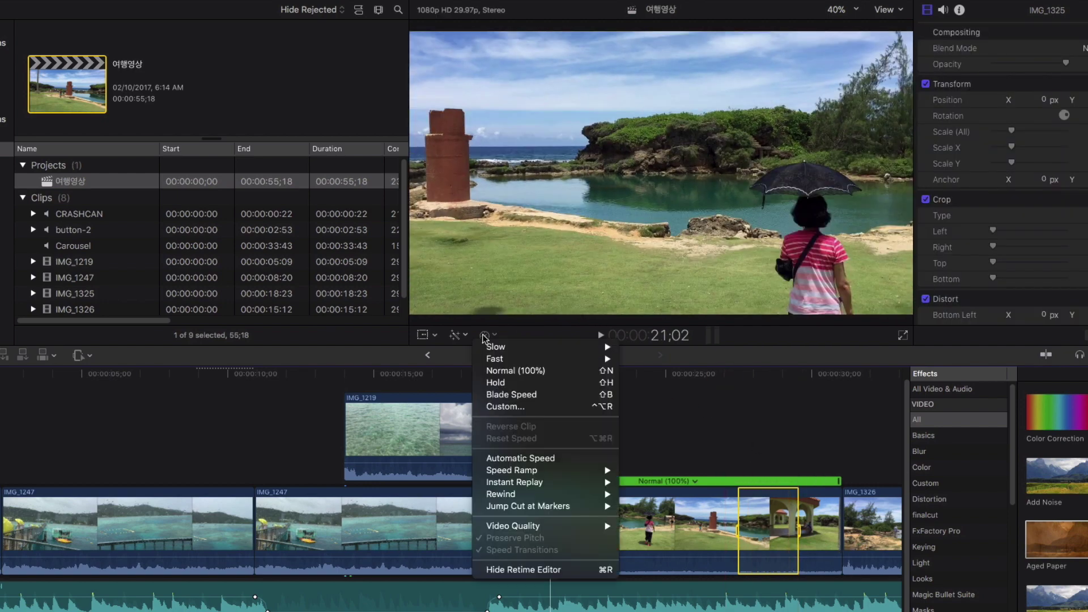
pyautogui.click(496, 383)
# Play back the held section of the IMG_1325 clip, starting again from just before the hold
pyautogui.press('space')
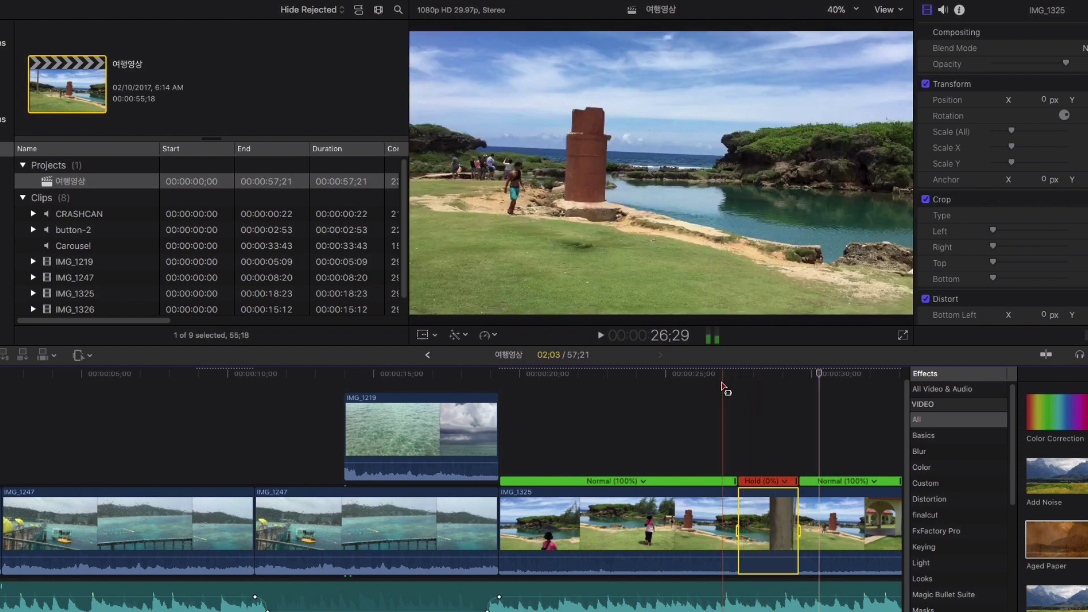
pyautogui.click(669, 377)
pyautogui.press('space')
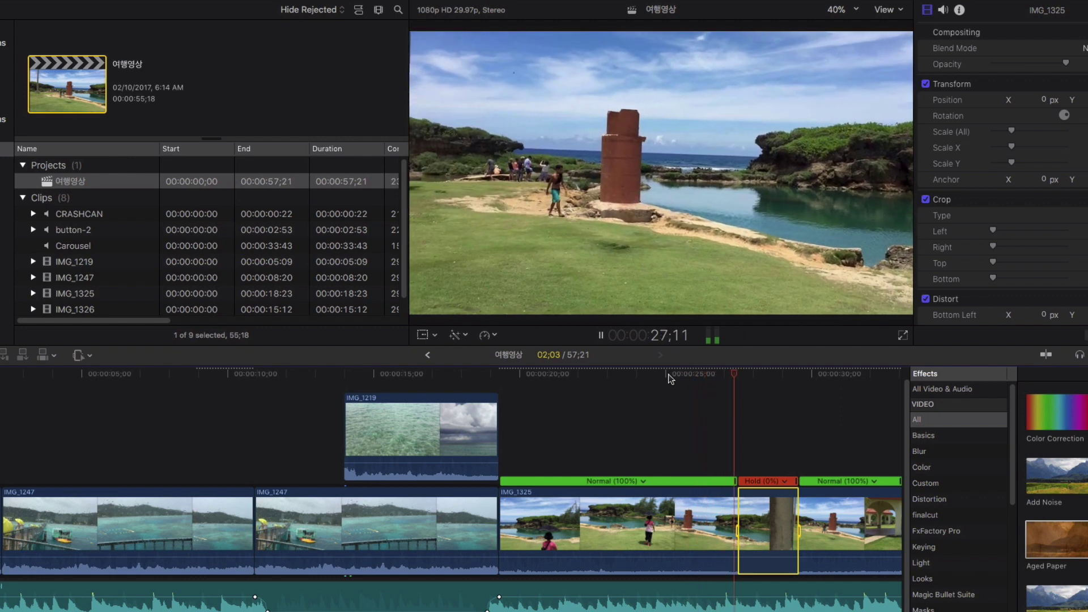
pyautogui.press('space')
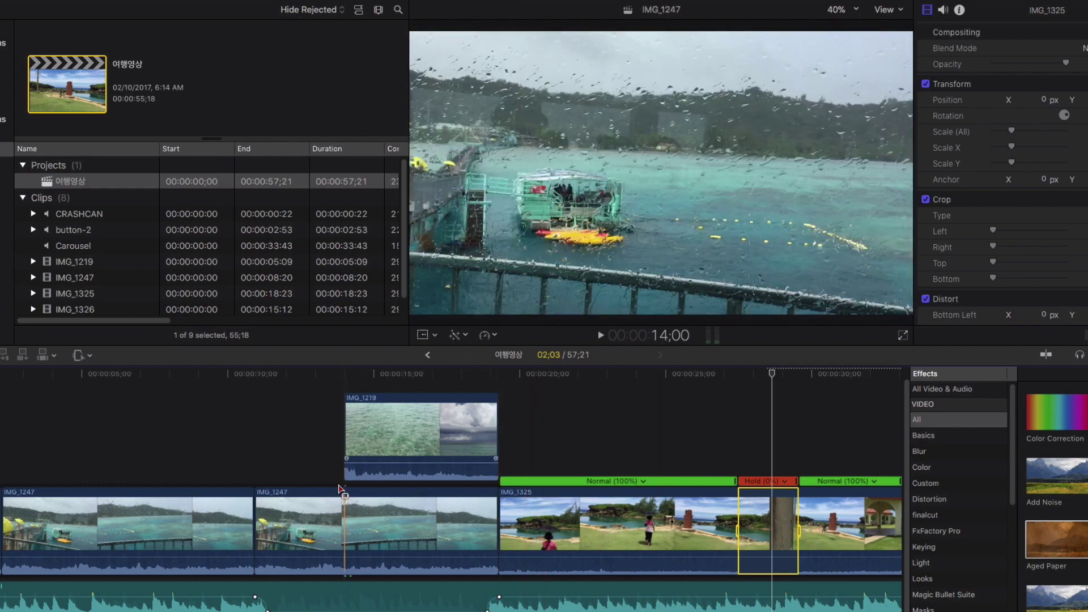
# Select a range of about 12;03 spanning from the first IMG_1247 clip into the second one
pyautogui.click(90, 508)
pyautogui.moveTo(89, 507); pyautogui.dragTo(413, 508)
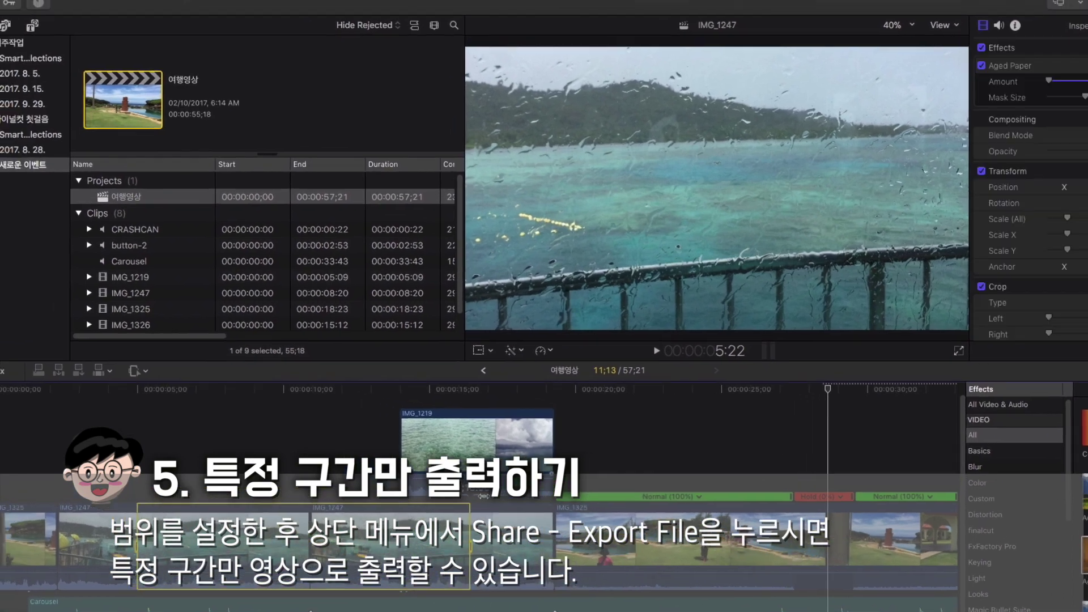
pyautogui.moveTo(483, 496); pyautogui.dragTo(491, 497)
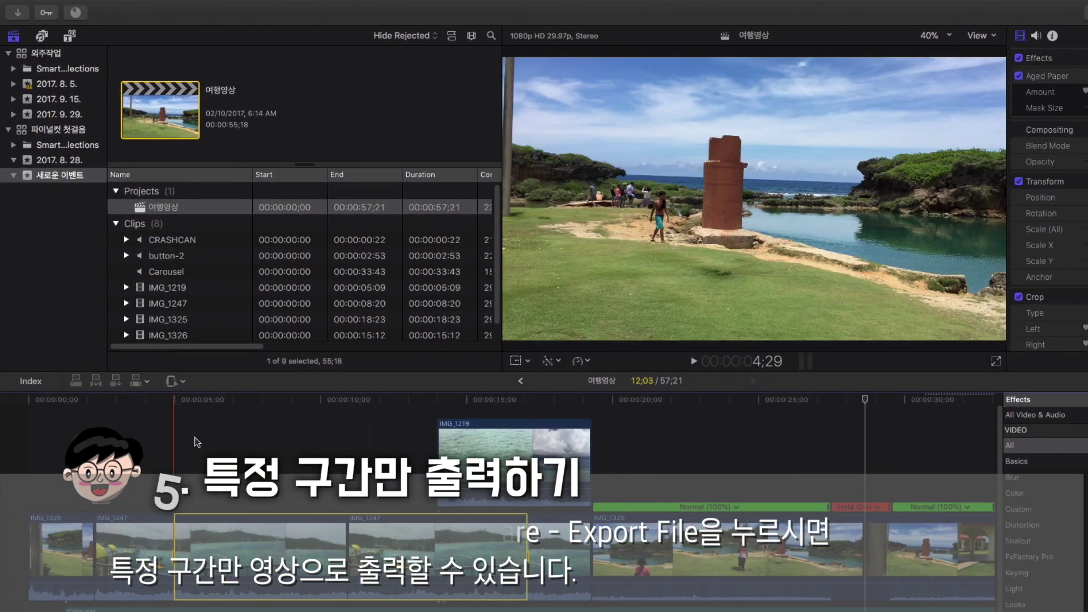
# Review the Export File sharing details for the selected range, and close them without exporting
pyautogui.moveTo(67, 4)
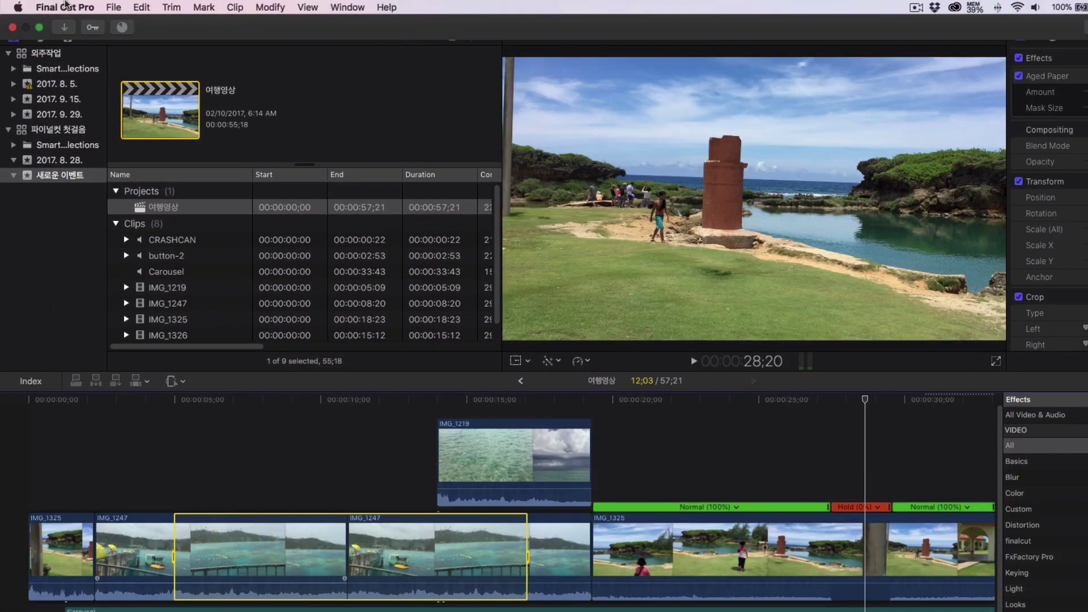
pyautogui.click(113, 7)
pyautogui.moveTo(152, 142)
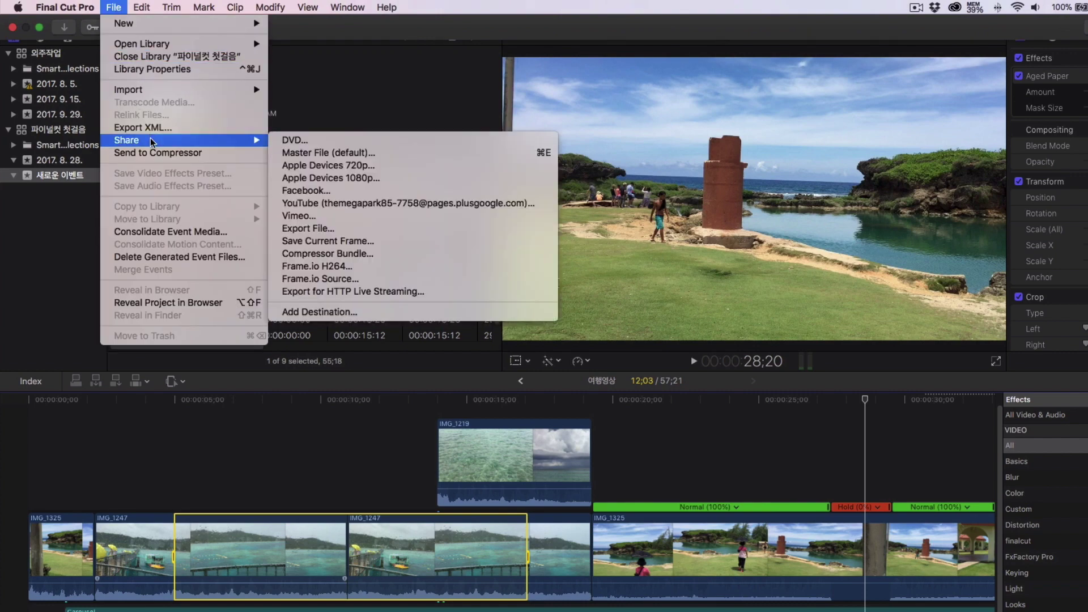
pyautogui.click(404, 225)
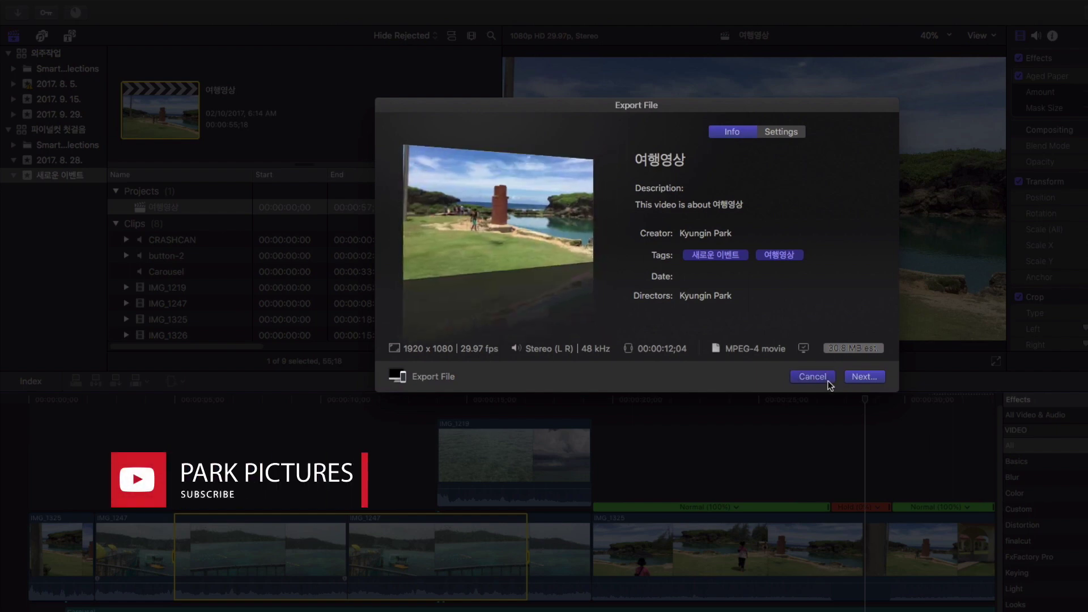
pyautogui.click(812, 377)
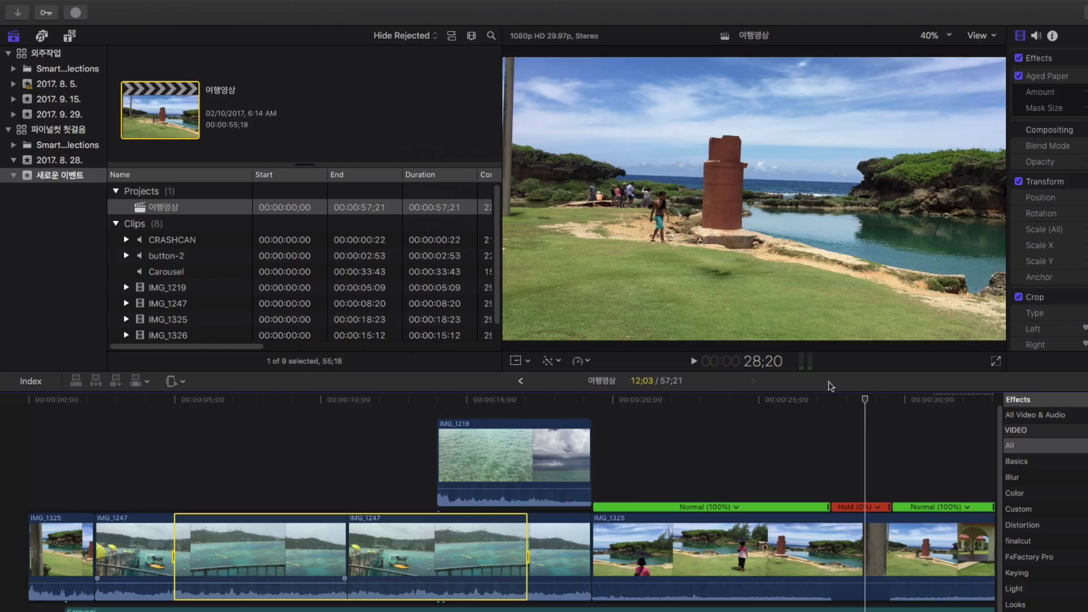